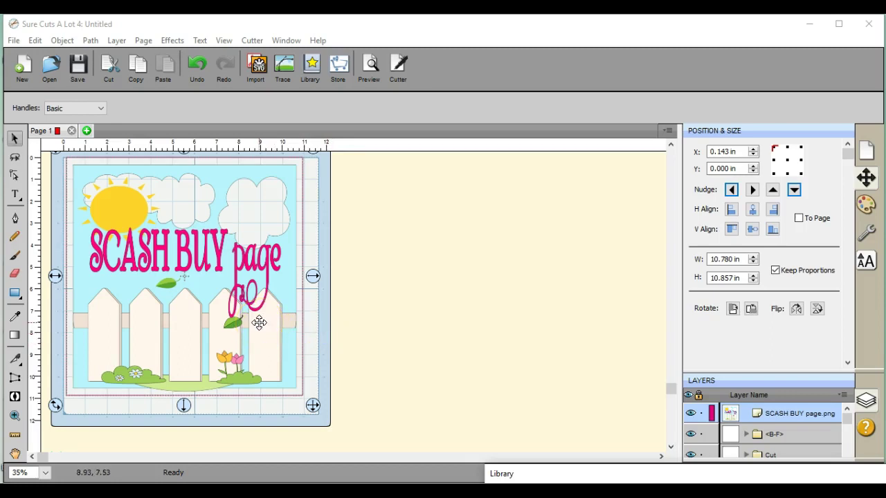
- Enlarge the SCASH BUY page image to about 11.3 × 11.5 in and preview its cut lines
{"action": "left_click_drag", "start_coordinate": [313, 405], "coordinate": [320, 418]}
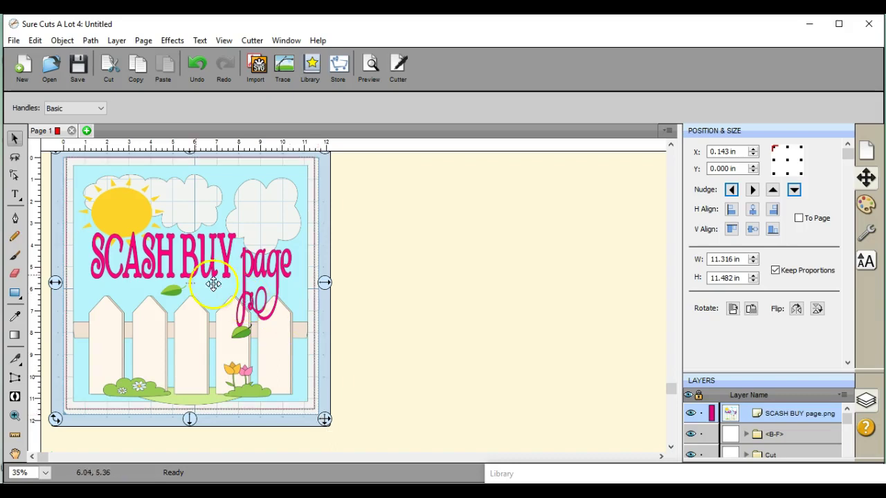
{"action": "left_click", "coordinate": [368, 67]}
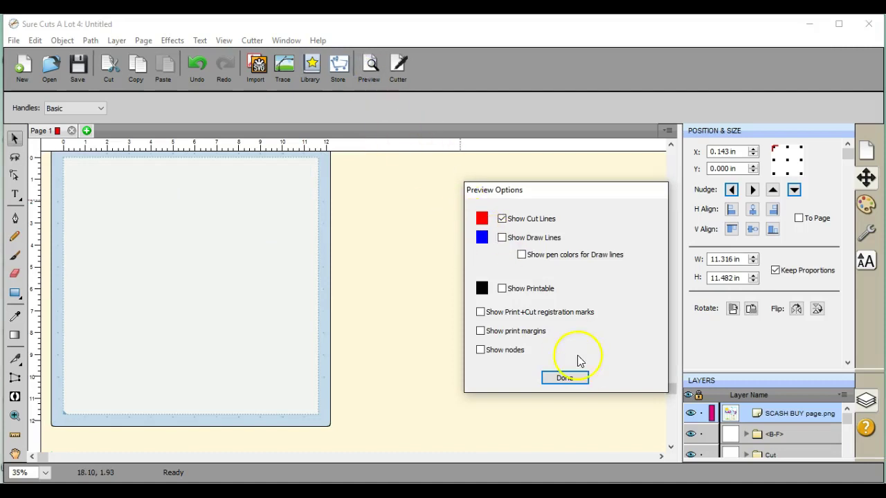
{"action": "left_click", "coordinate": [567, 379]}
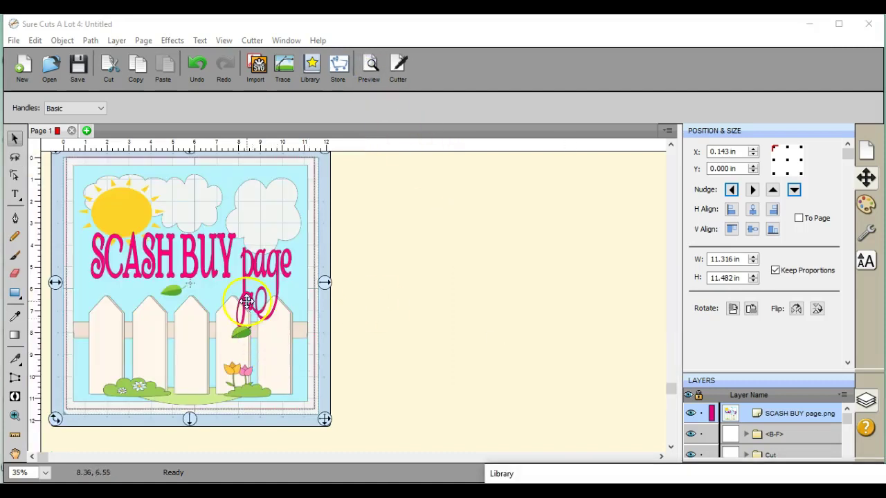
- Break apart the SCASH BUY page image and move the picture to about X 0.23 in, Y 0.24 in
{"action": "left_click", "coordinate": [63, 41]}
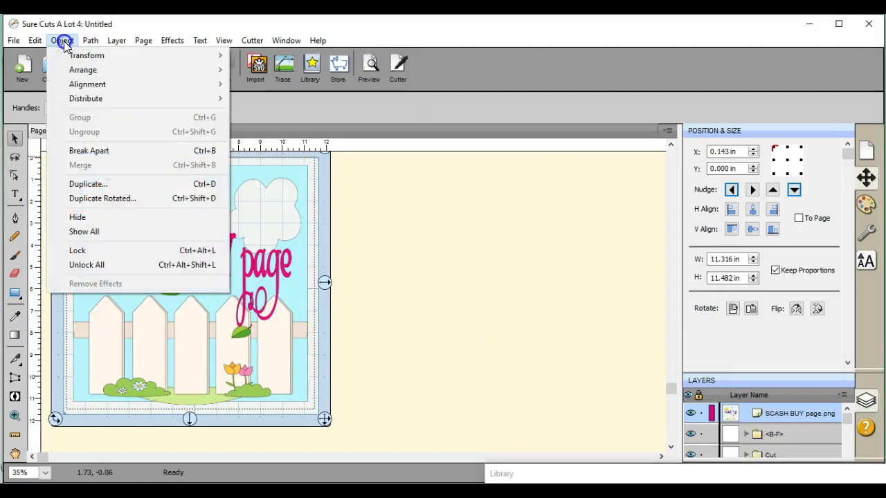
{"action": "left_click", "coordinate": [92, 148]}
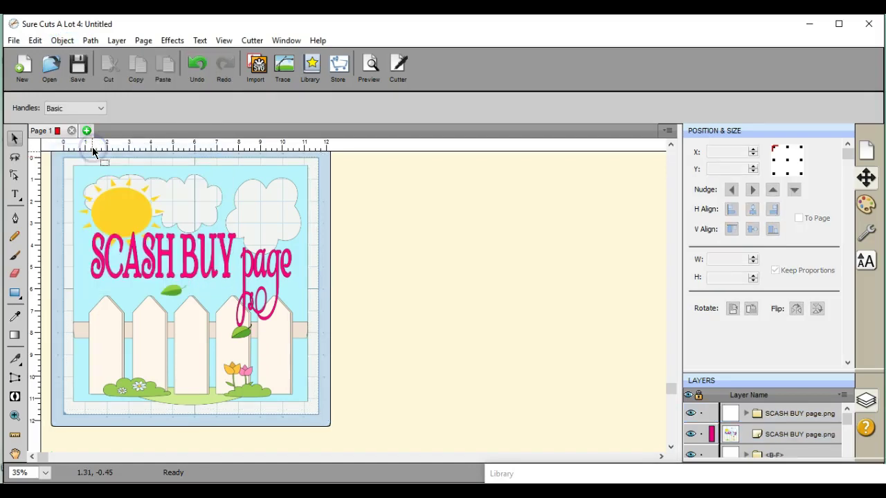
{"action": "mouse_move", "coordinate": [173, 332]}
{"action": "left_mouse_down"}
{"action": "mouse_move", "coordinate": [191, 337]}
{"action": "mouse_move", "coordinate": [171, 331]}
{"action": "mouse_move", "coordinate": [174, 338]}
{"action": "mouse_move", "coordinate": [166, 326]}
{"action": "mouse_move", "coordinate": [182, 342]}
{"action": "mouse_move", "coordinate": [177, 336]}
{"action": "left_mouse_up"}
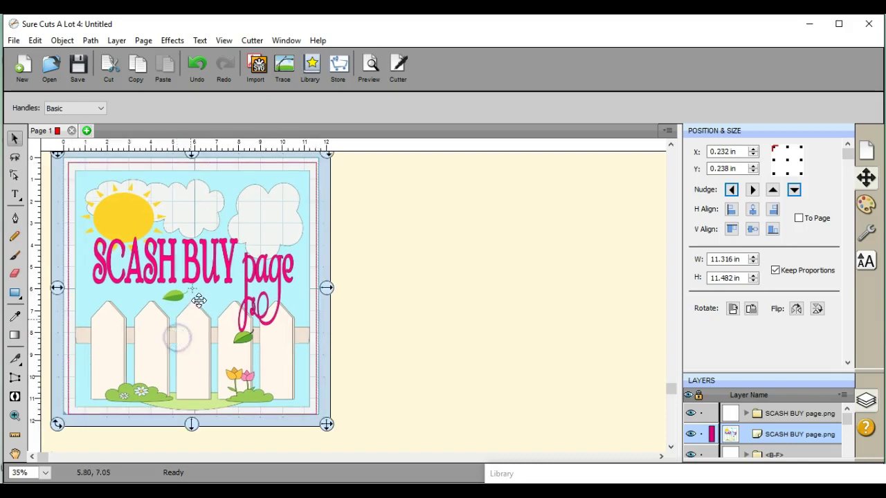
- Examine the trace preview of the selected SCASH BUY page image without applying a trace
{"action": "left_click", "coordinate": [286, 67]}
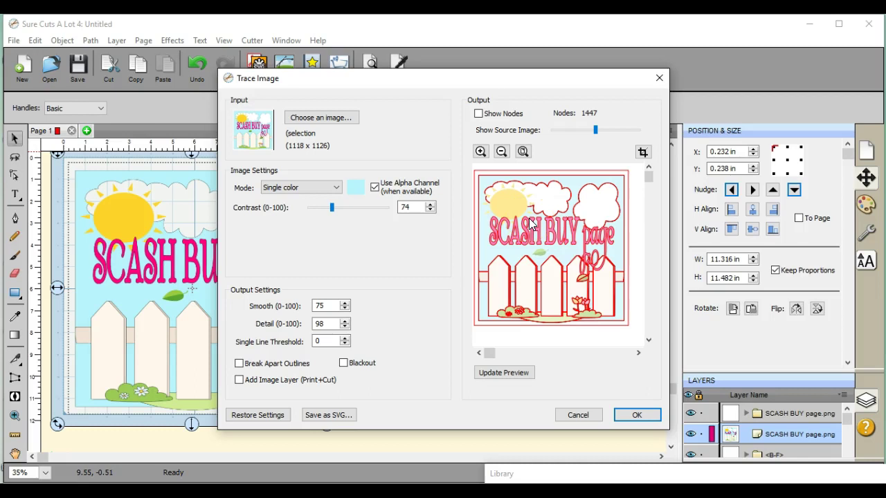
{"action": "left_click", "coordinate": [659, 78]}
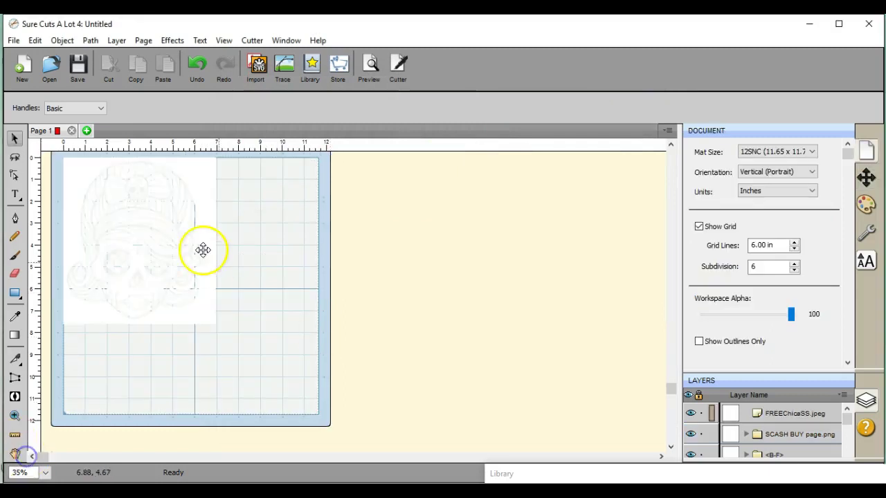
- Move the white FREEChicaSS line artwork to about X 1.28 in, Y 1.13 in on the mat
{"action": "left_click_drag", "start_coordinate": [172, 227], "coordinate": [197, 256]}
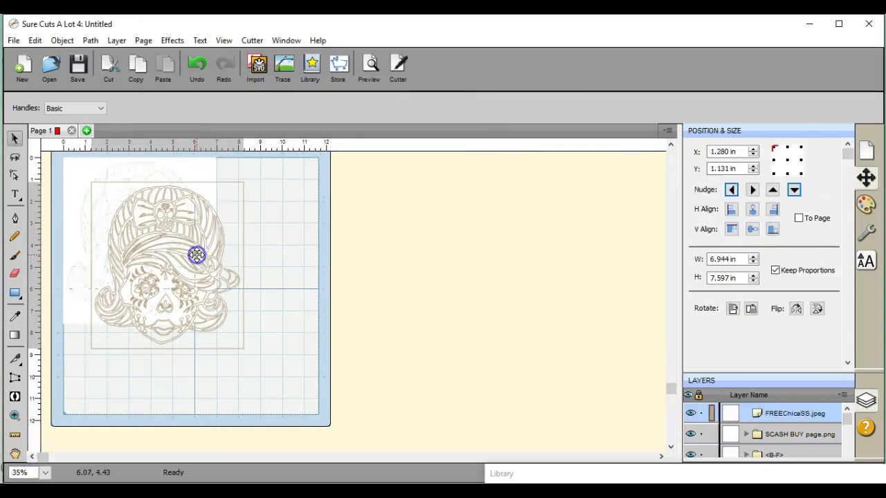
{"action": "left_click", "coordinate": [269, 266]}
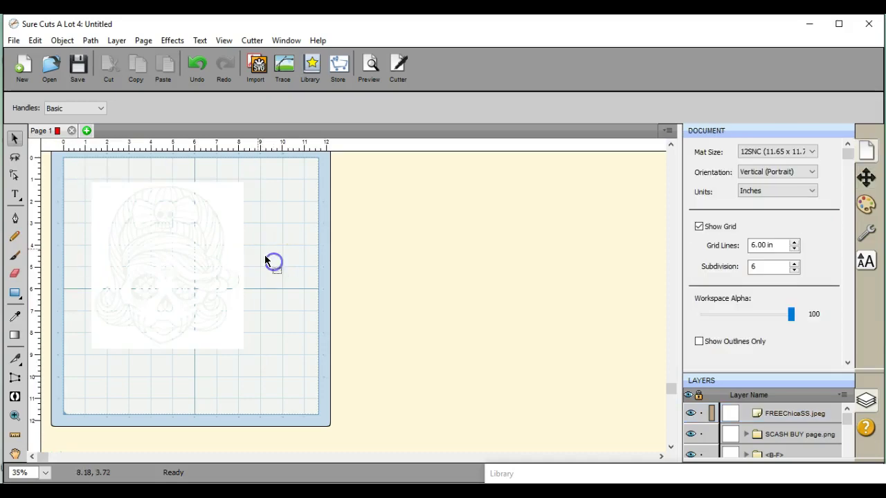
- Set both the fill and the stroke color of the FREEChicaSS artwork to black
{"action": "left_click_drag", "start_coordinate": [81, 167], "coordinate": [275, 367]}
{"action": "left_click", "coordinate": [868, 207]}
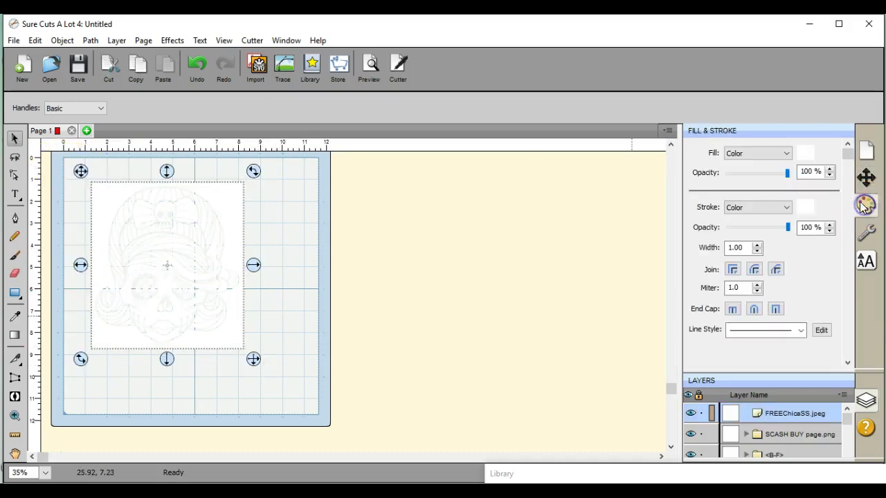
{"action": "left_click", "coordinate": [805, 153]}
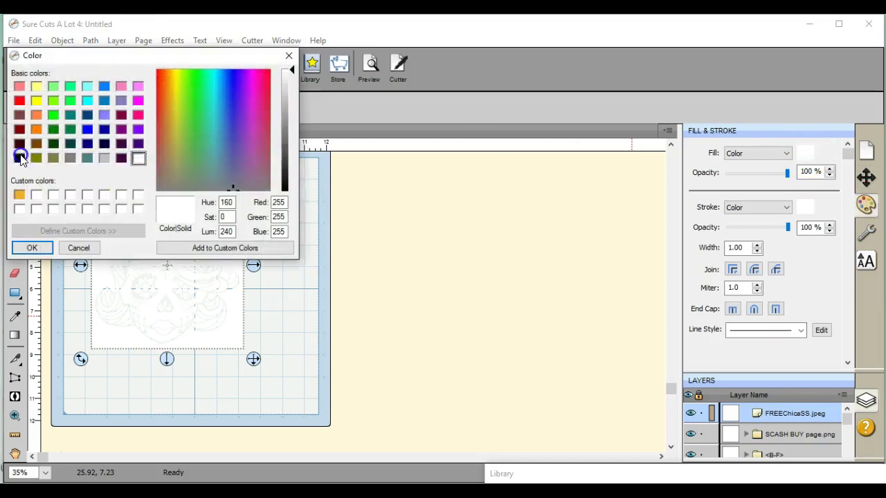
{"action": "left_click", "coordinate": [20, 159]}
{"action": "left_click", "coordinate": [32, 248]}
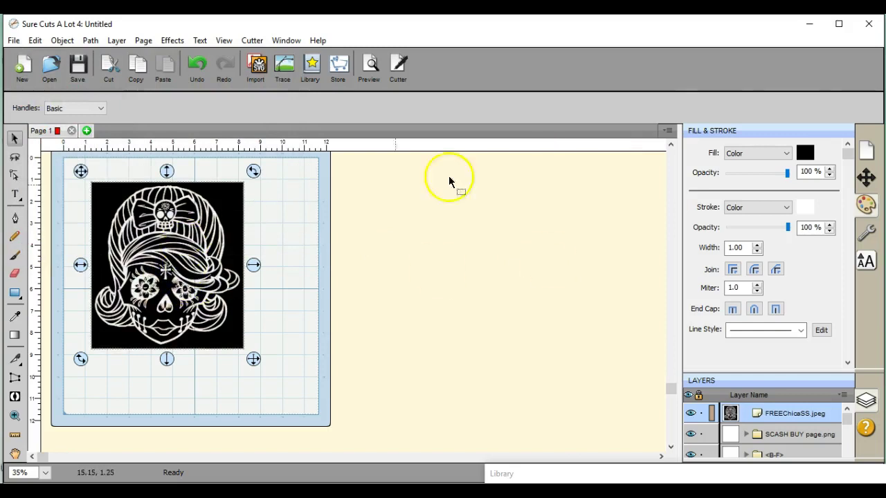
{"action": "left_click", "coordinate": [810, 206]}
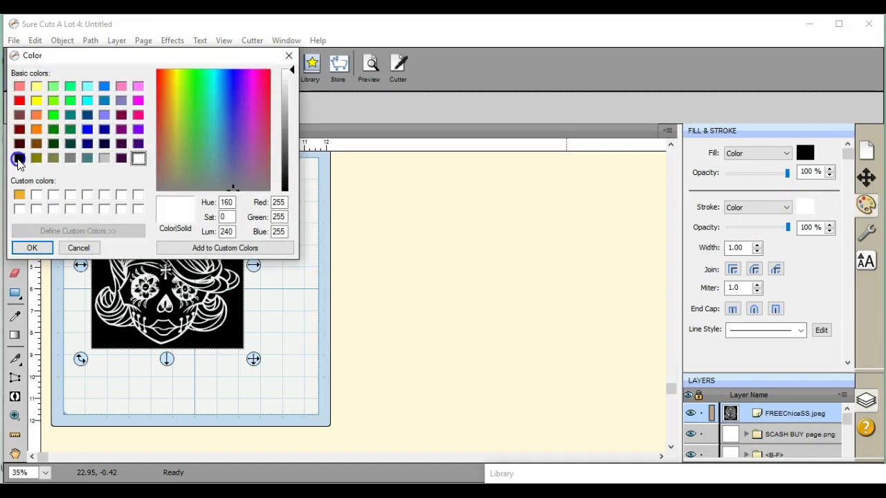
{"action": "left_click", "coordinate": [19, 158]}
{"action": "left_click", "coordinate": [31, 246]}
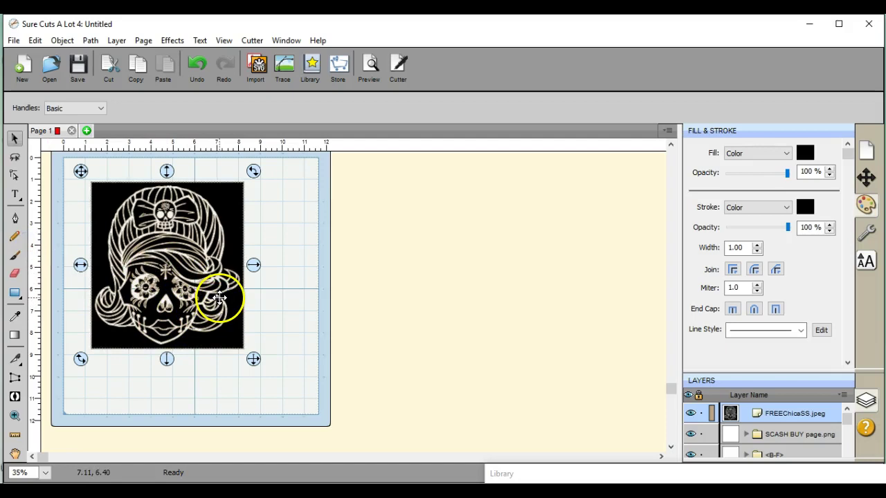
- Add a rectangle from the library's Basic Shapes, size it to cover the FREEChicaSS artwork, and select both objects
{"action": "left_click", "coordinate": [638, 471]}
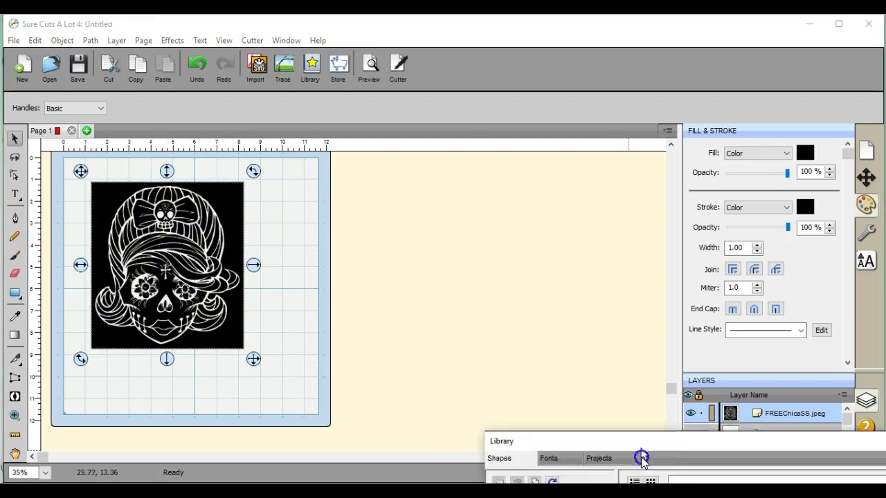
{"action": "left_click_drag", "start_coordinate": [641, 459], "coordinate": [588, 223]}
{"action": "mouse_move", "coordinate": [617, 413]}
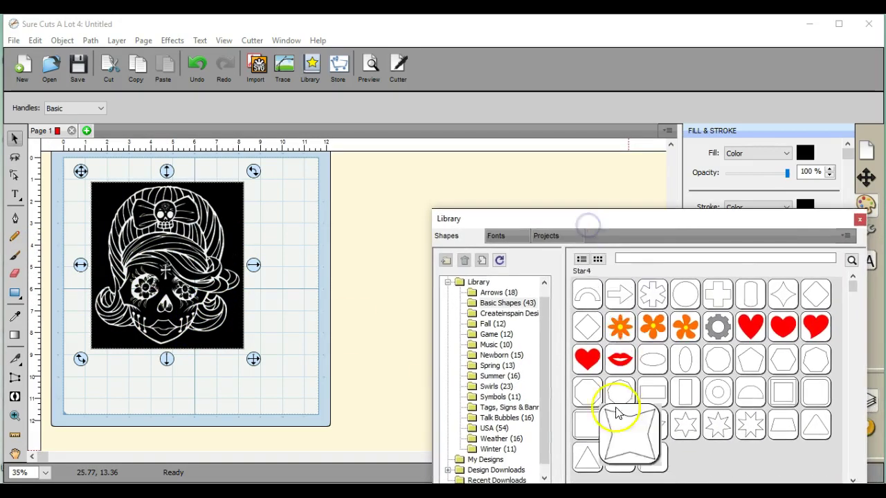
{"action": "left_click_drag", "start_coordinate": [587, 392], "coordinate": [252, 360]}
{"action": "left_click", "coordinate": [123, 207]}
{"action": "left_click", "coordinate": [101, 191]}
{"action": "left_click", "coordinate": [300, 291]}
{"action": "left_click", "coordinate": [82, 173]}
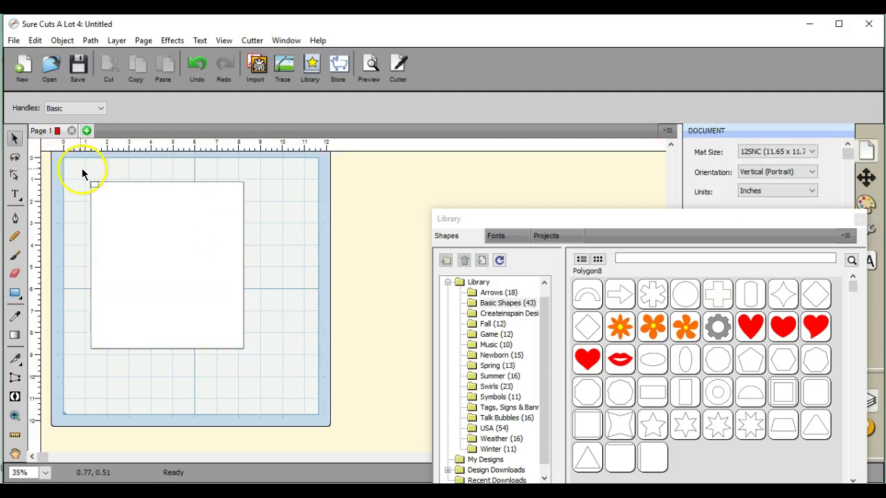
{"action": "left_click_drag", "start_coordinate": [72, 162], "coordinate": [290, 404]}
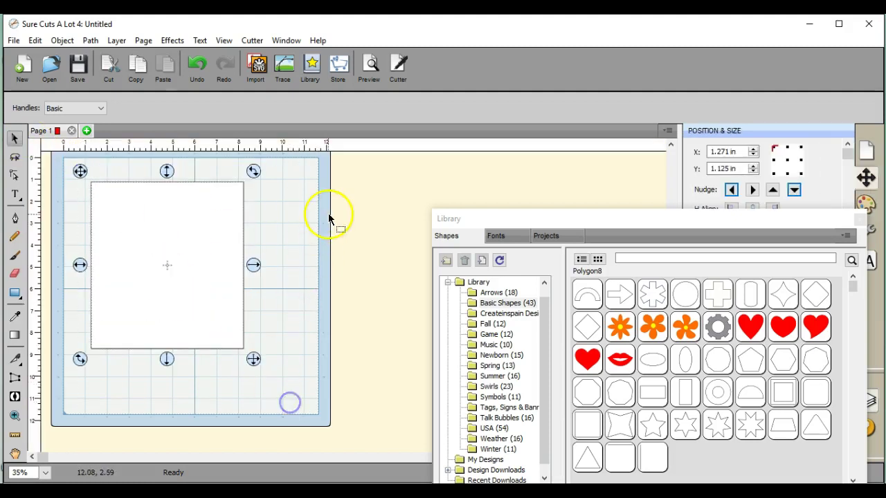
- Try the Back Minus Front path operation on the rectangle and the FREEChicaSS artwork
{"action": "left_click", "coordinate": [91, 41]}
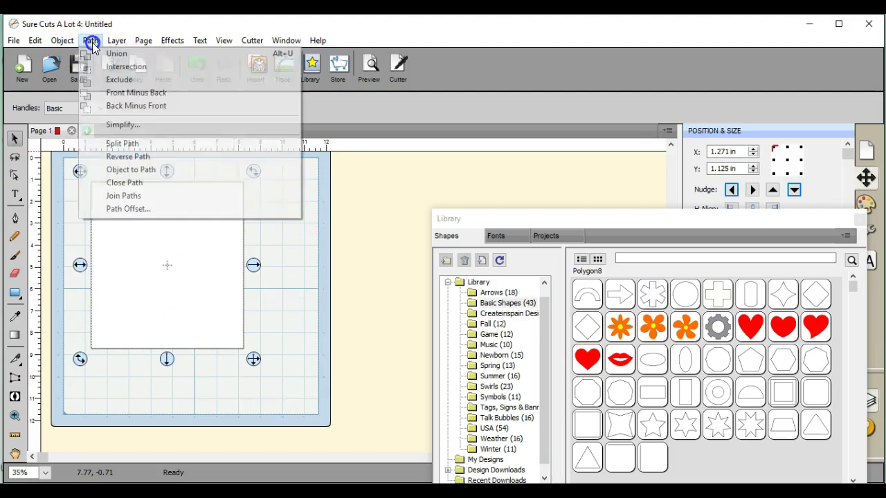
{"action": "left_click", "coordinate": [121, 107]}
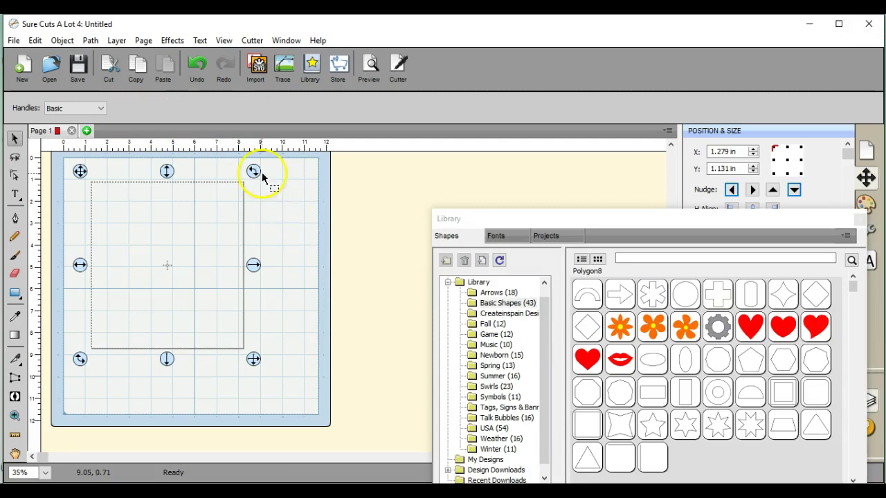
{"action": "left_click", "coordinate": [198, 66]}
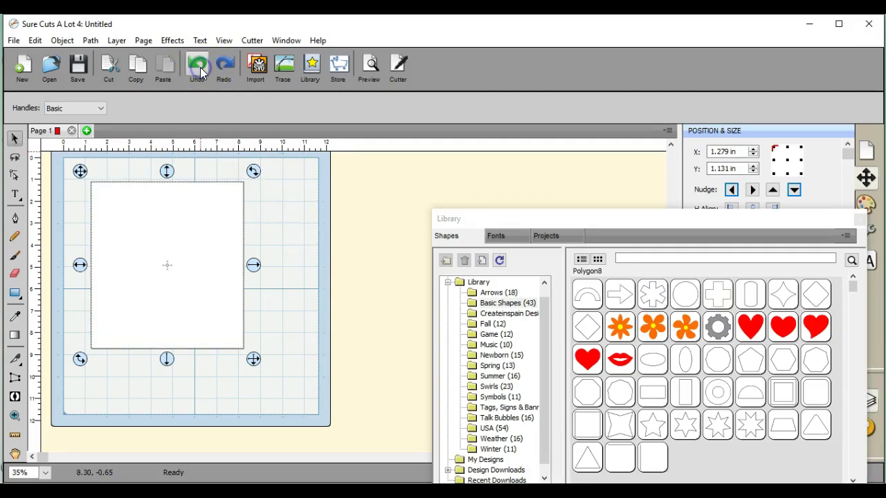
- Apply Front Minus Back to the rectangle and artwork, and enlarge the resulting line art to about 9 in wide
{"action": "left_click", "coordinate": [90, 40]}
{"action": "left_click", "coordinate": [128, 91]}
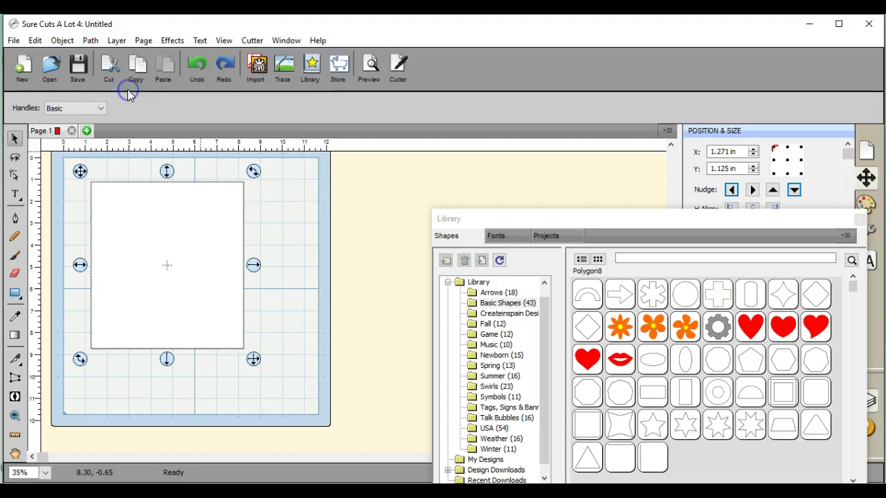
{"action": "left_click", "coordinate": [217, 159]}
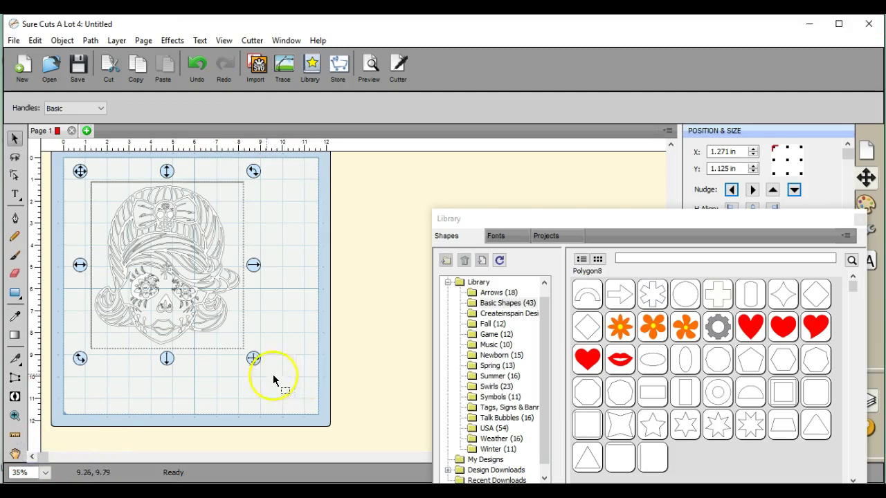
{"action": "left_click_drag", "start_coordinate": [253, 359], "coordinate": [298, 403]}
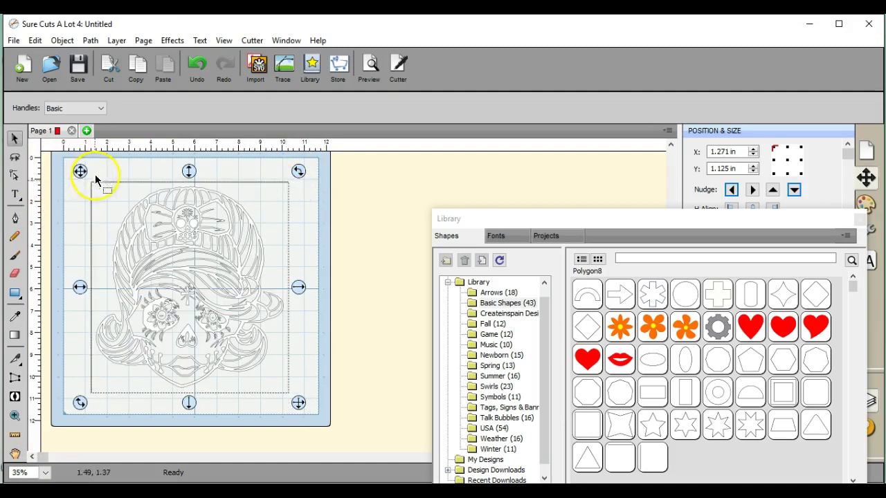
- Fill the whole enlarged skull line art with black
{"action": "left_click", "coordinate": [76, 229]}
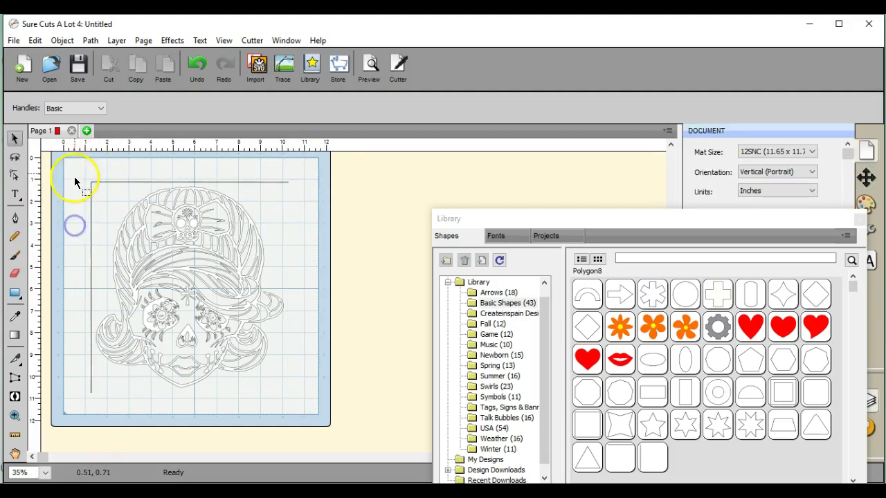
{"action": "left_click_drag", "start_coordinate": [73, 165], "coordinate": [336, 446]}
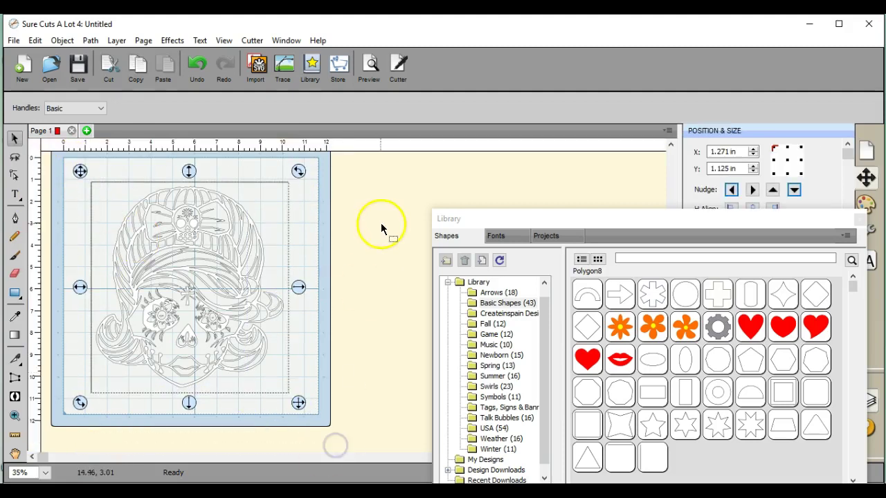
{"action": "left_click", "coordinate": [865, 203]}
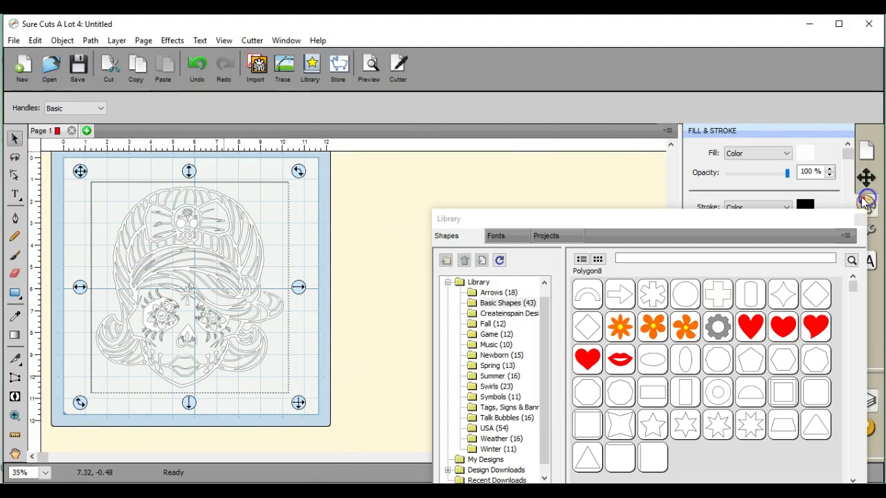
{"action": "left_click", "coordinate": [804, 152]}
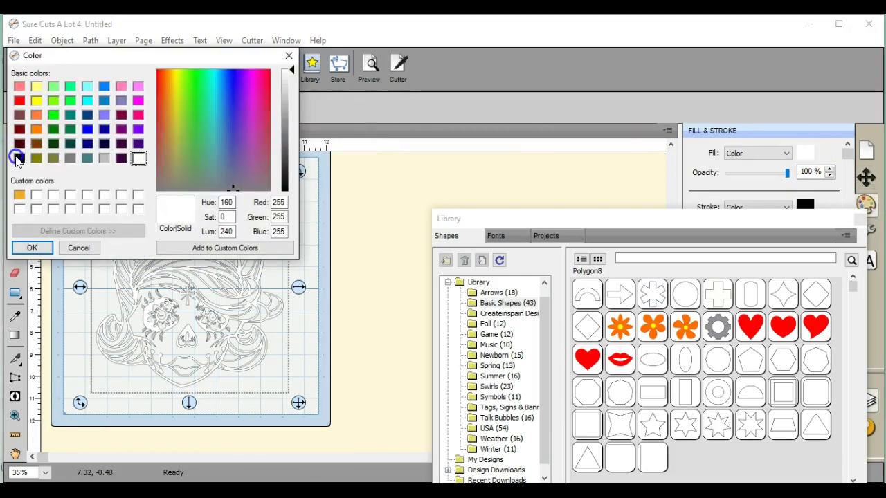
{"action": "left_click", "coordinate": [20, 157]}
{"action": "left_click", "coordinate": [39, 253]}
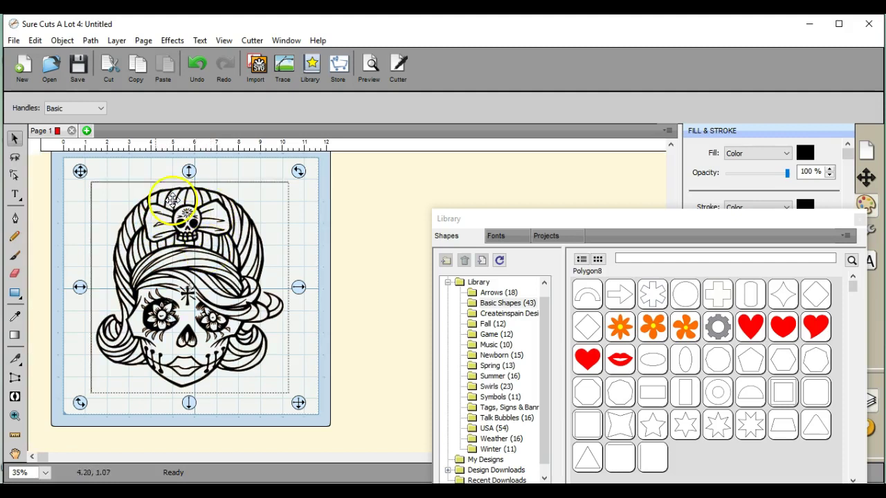
- Break apart the black skull artwork and display the document as outlines only
{"action": "left_click", "coordinate": [61, 42]}
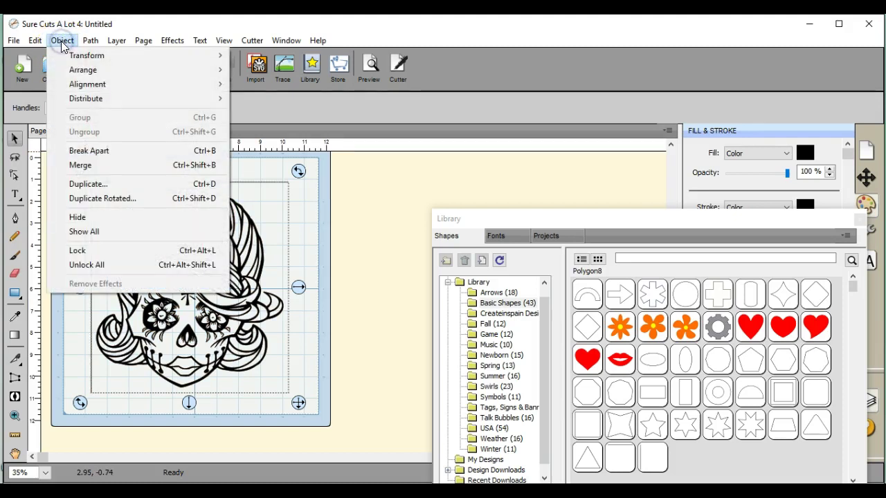
{"action": "left_click", "coordinate": [104, 152]}
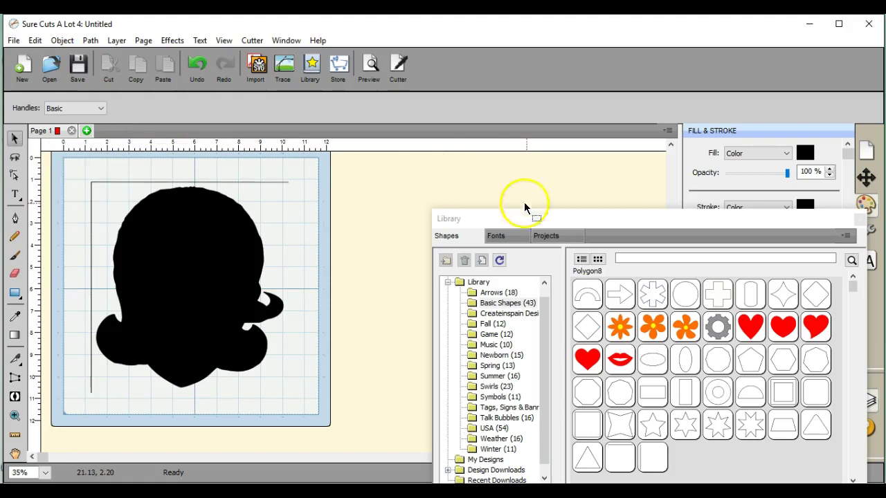
{"action": "left_click_drag", "start_coordinate": [547, 217], "coordinate": [508, 419]}
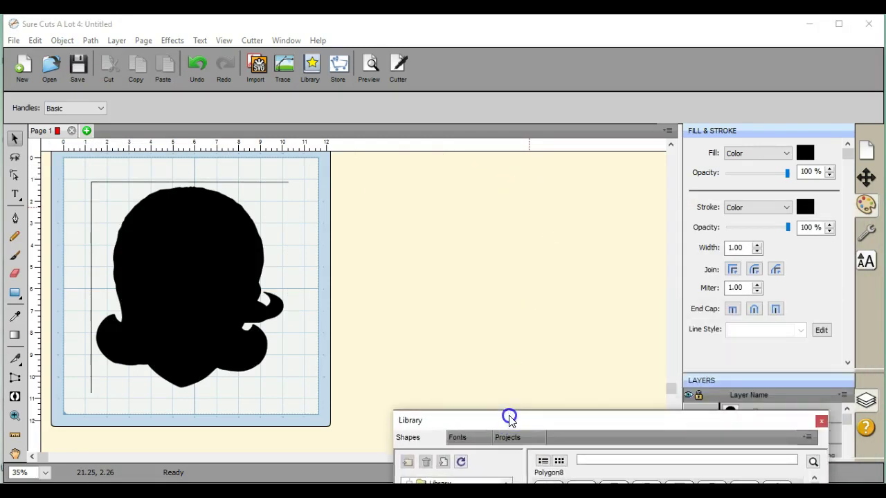
{"action": "left_click", "coordinate": [867, 156]}
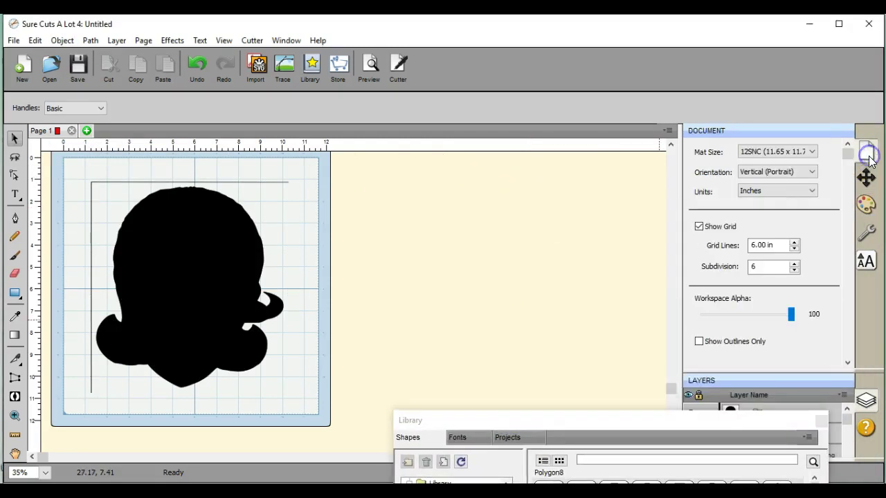
{"action": "left_click", "coordinate": [699, 341]}
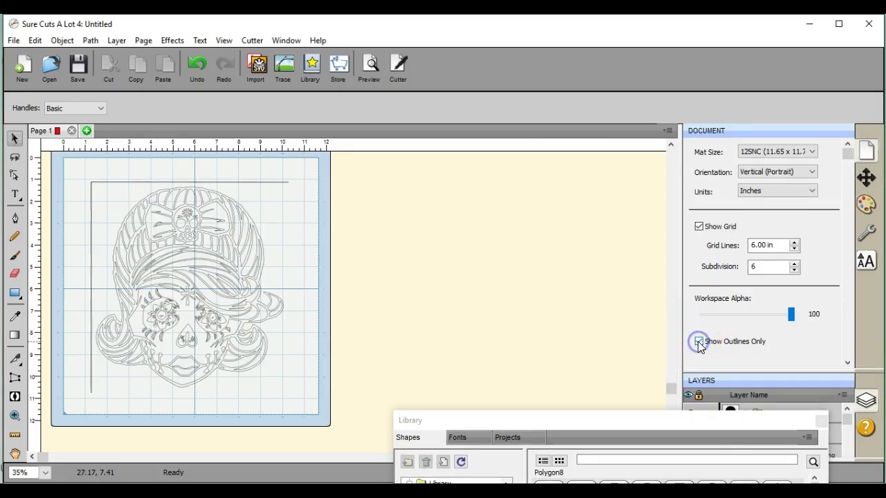
- Move both striped bow halves out of the skull's hair to the empty area beside the upper part of the head
{"action": "left_click", "coordinate": [220, 218]}
{"action": "left_click_drag", "start_coordinate": [216, 217], "coordinate": [281, 217]}
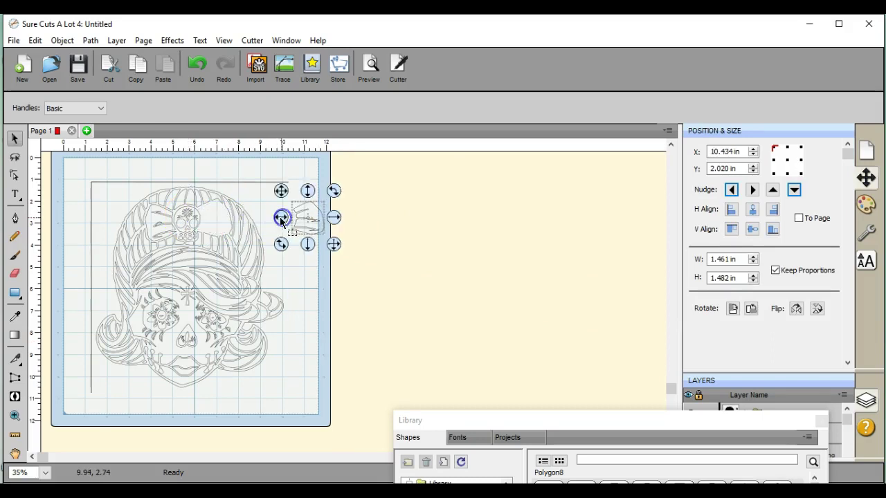
{"action": "left_click", "coordinate": [152, 218]}
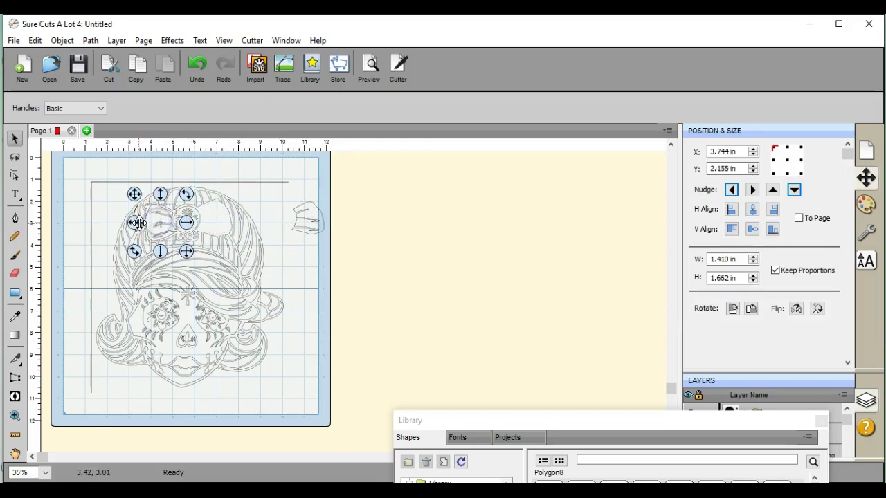
{"action": "left_click_drag", "start_coordinate": [134, 223], "coordinate": [243, 217]}
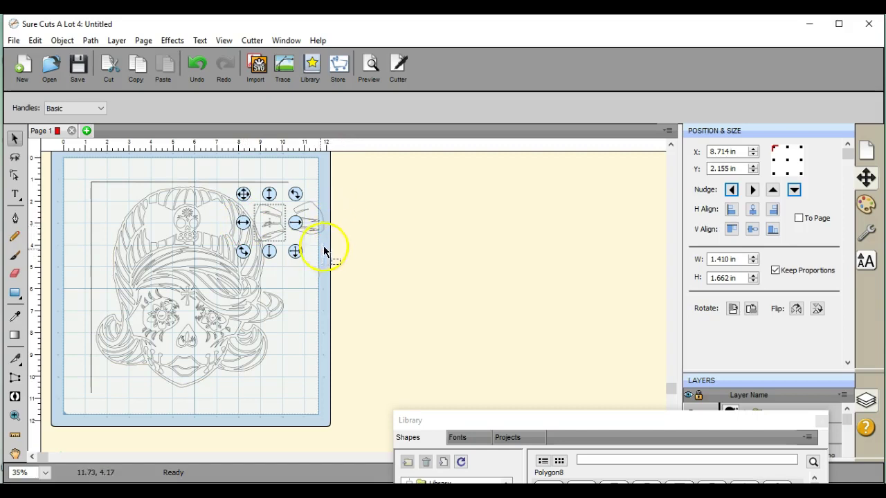
- Add a second page to the document and return to Page 1
{"action": "left_click", "coordinate": [86, 131]}
{"action": "key", "text": "Return"}
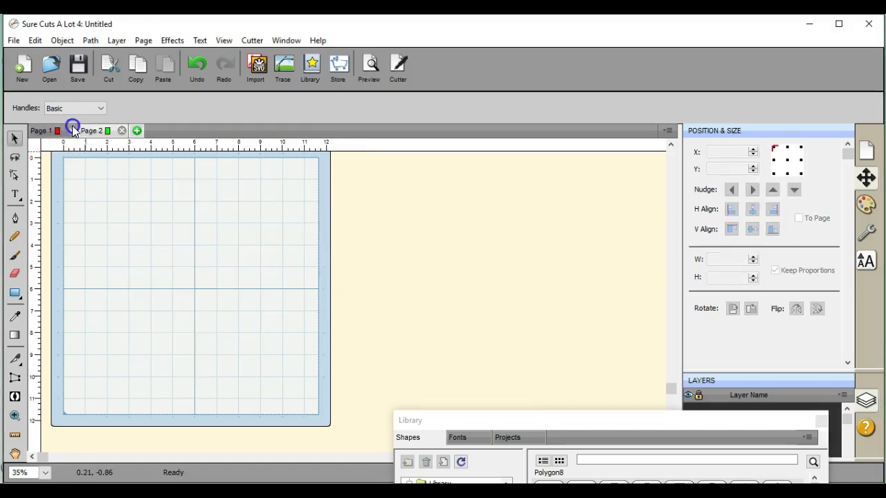
{"action": "left_click", "coordinate": [59, 131]}
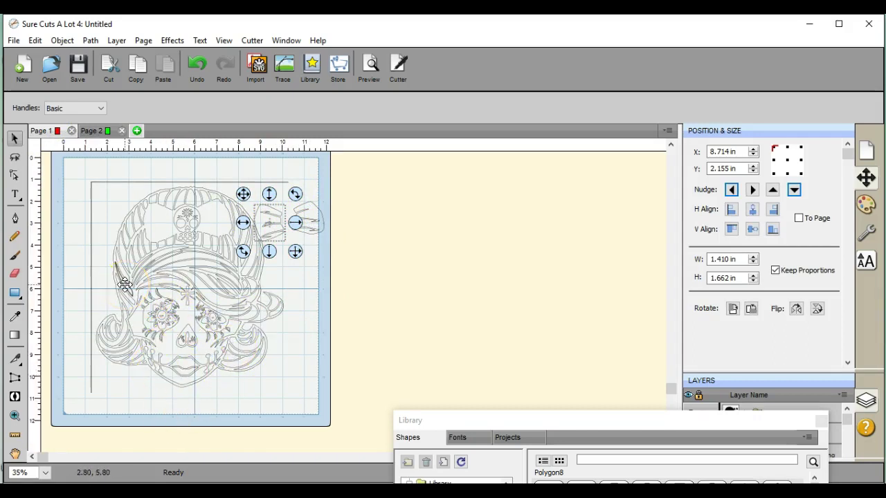
- Turn off the outlines-only display and merge all the skull and bow pieces on the page
{"action": "left_click_drag", "start_coordinate": [76, 159], "coordinate": [350, 423]}
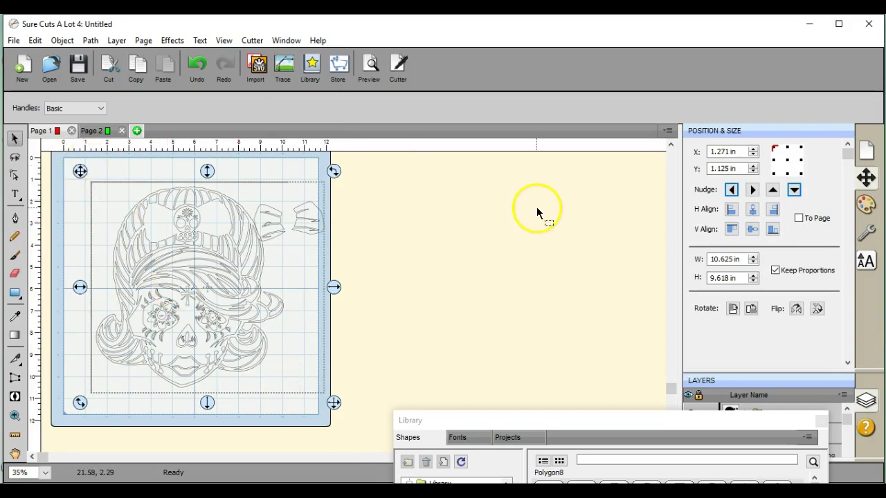
{"action": "left_click", "coordinate": [866, 151]}
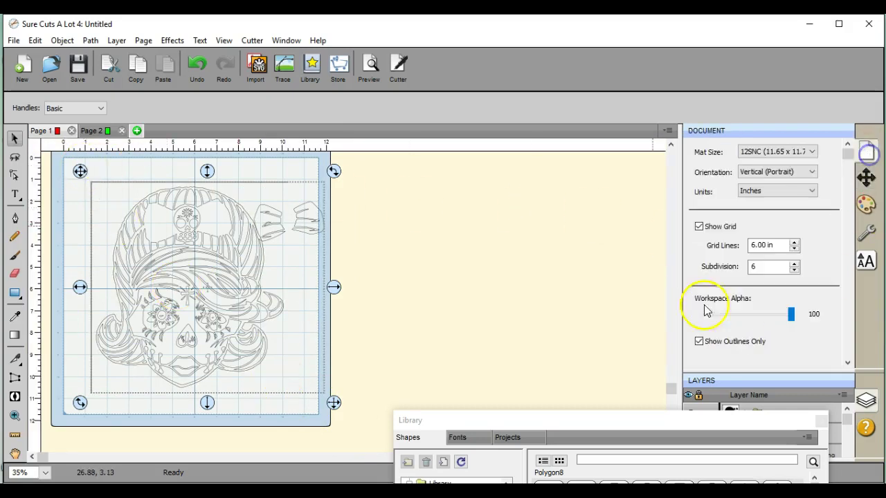
{"action": "left_click", "coordinate": [698, 341]}
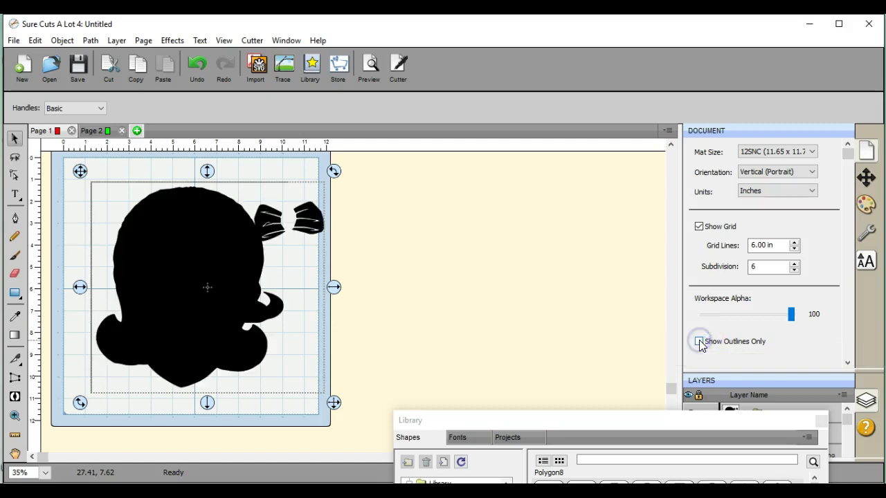
{"action": "left_click", "coordinate": [61, 41]}
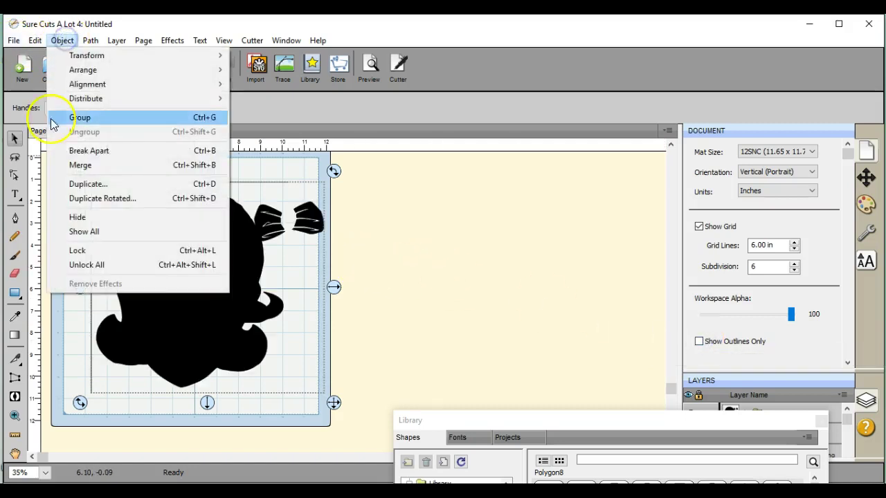
{"action": "left_click", "coordinate": [82, 166]}
{"action": "left_click", "coordinate": [96, 174]}
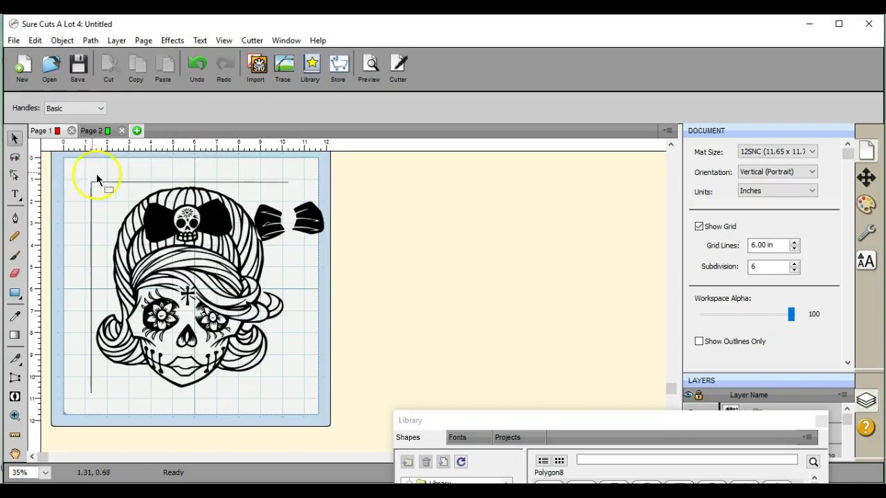
- Move the merged skull artwork slightly down to about X 1.26 in, Y 1.36 in
{"action": "left_click", "coordinate": [282, 211]}
{"action": "mouse_move", "coordinate": [269, 216]}
{"action": "left_mouse_down"}
{"action": "mouse_move", "coordinate": [237, 209]}
{"action": "mouse_move", "coordinate": [232, 220]}
{"action": "mouse_move", "coordinate": [283, 223]}
{"action": "mouse_move", "coordinate": [271, 222]}
{"action": "left_mouse_up"}
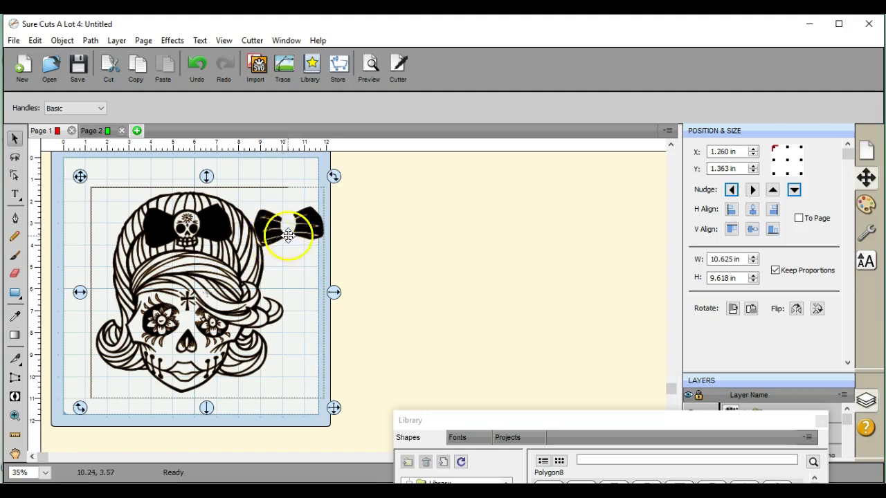
{"action": "left_click_drag", "start_coordinate": [322, 213], "coordinate": [292, 236]}
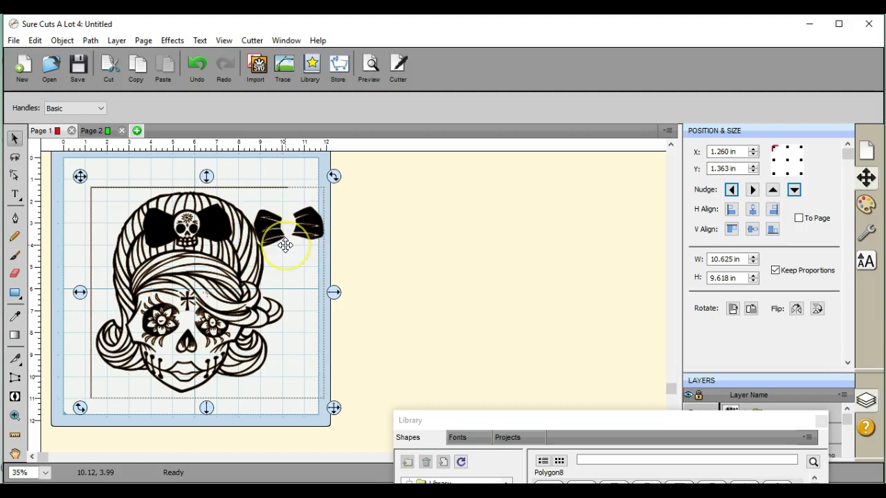
{"action": "left_click", "coordinate": [205, 262]}
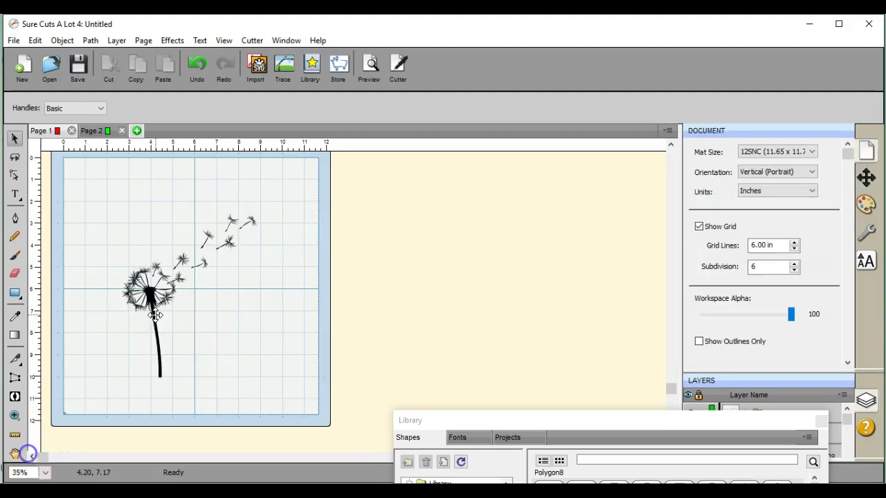
{"action": "left_click", "coordinate": [149, 295]}
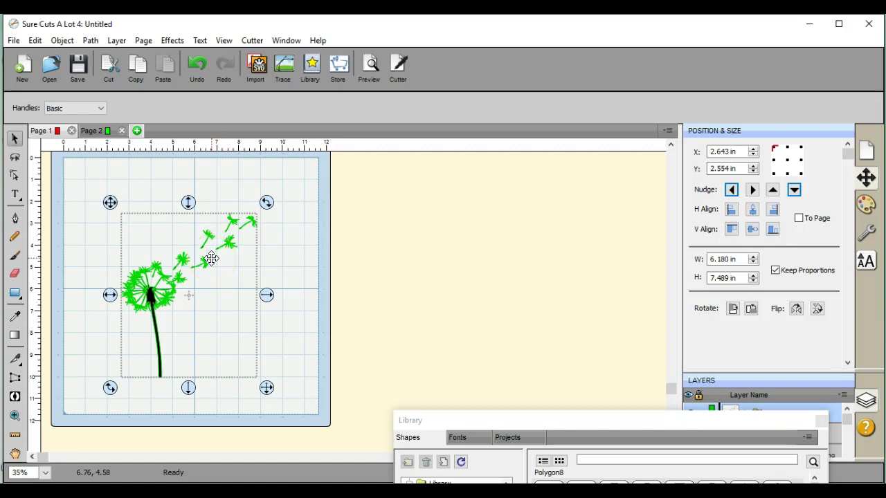
- Ungroup the dandelion artwork and select only its floating seeds
{"action": "left_click", "coordinate": [62, 41]}
{"action": "left_click", "coordinate": [104, 131]}
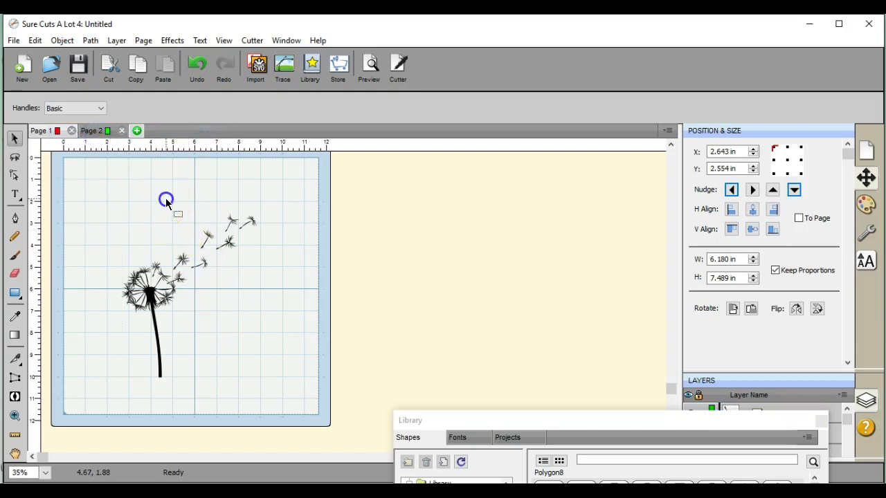
{"action": "left_click_drag", "start_coordinate": [165, 198], "coordinate": [278, 333]}
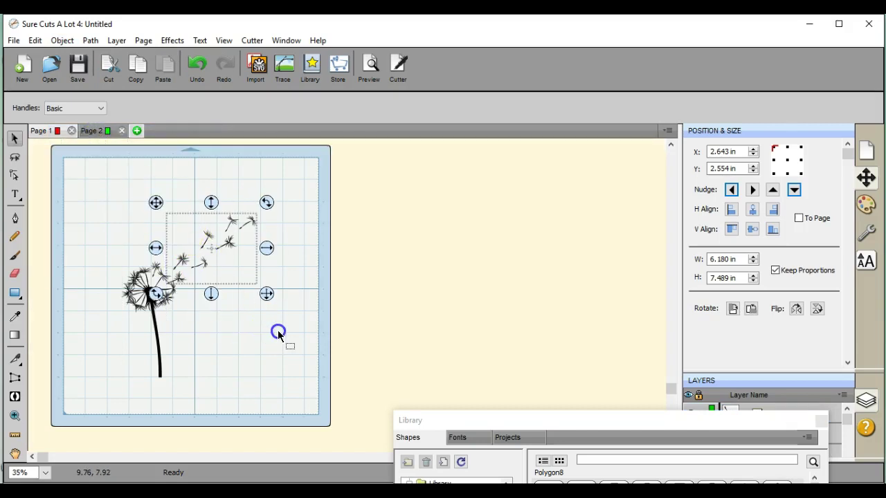